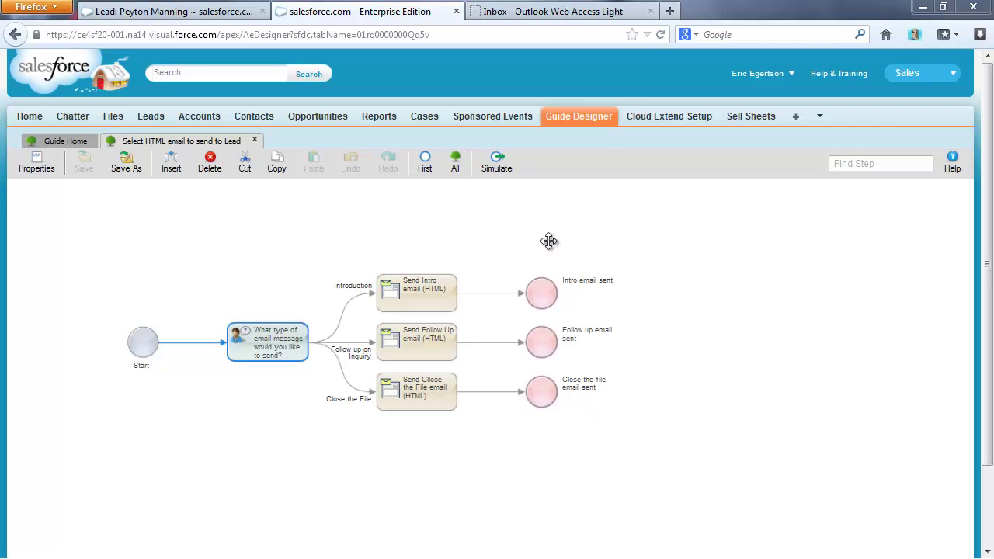
Switch to the lead's record and expand Sales Guides to list its available guides
{"action": "left_click", "coordinate": [160, 14]}
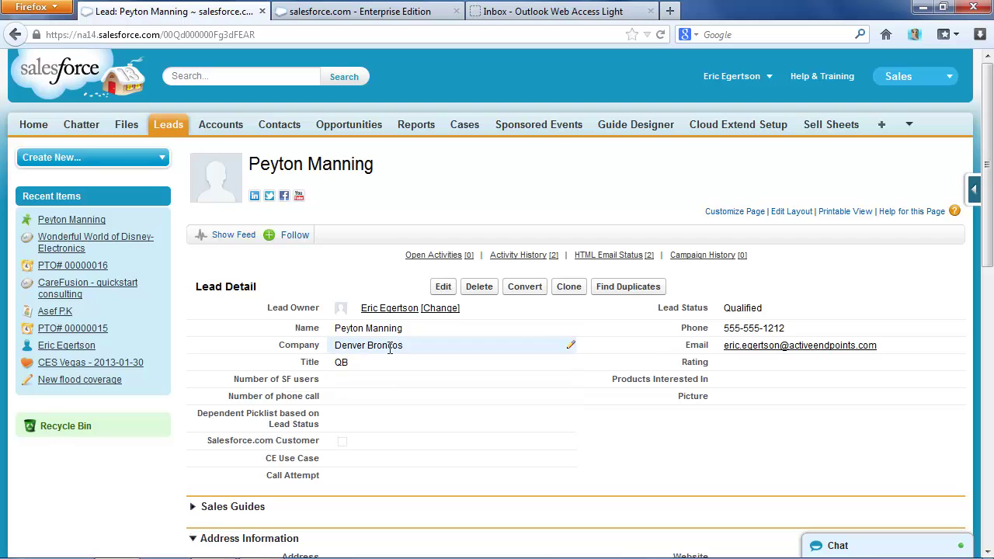
{"action": "scroll", "coordinate": [435, 366], "scroll_direction": "down", "scroll_amount": 2}
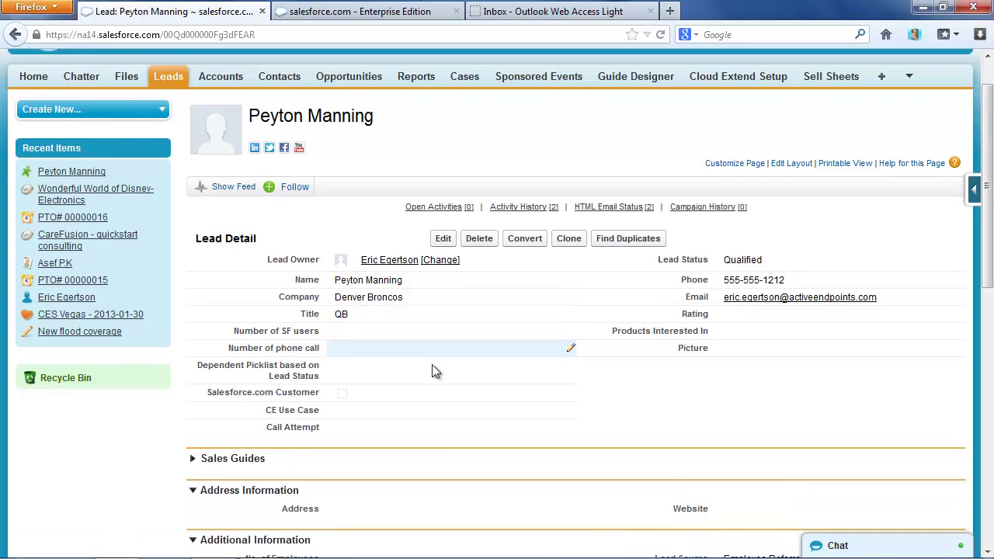
{"action": "scroll", "coordinate": [433, 361], "scroll_direction": "down", "scroll_amount": 4}
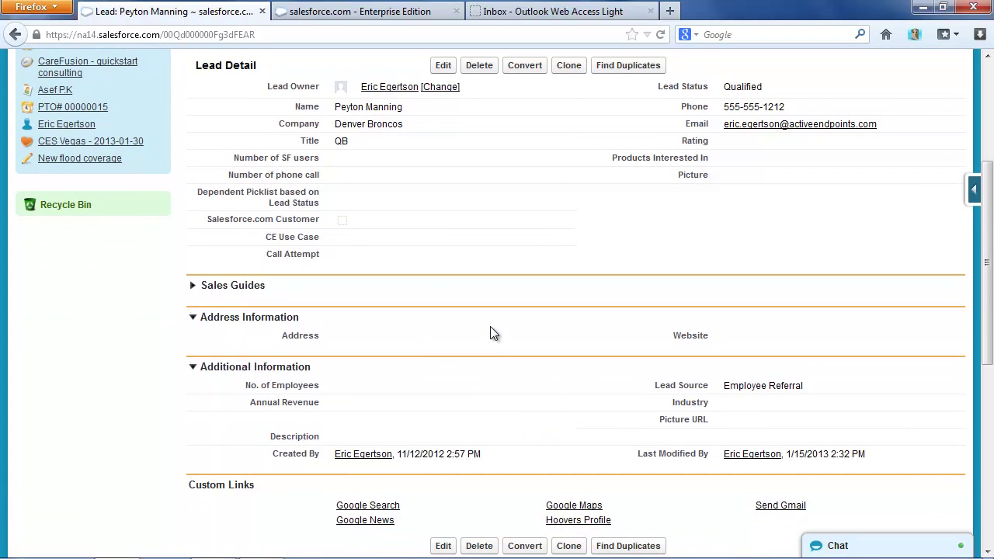
{"action": "left_click", "coordinate": [193, 286]}
{"action": "scroll", "coordinate": [178, 291], "scroll_direction": "down", "scroll_amount": 2}
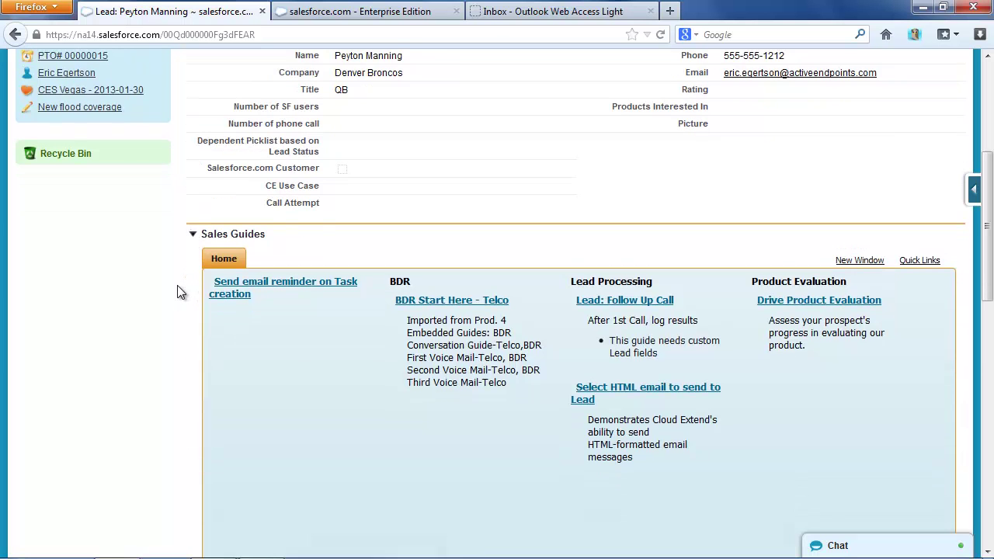
{"action": "scroll", "coordinate": [177, 292], "scroll_direction": "down", "scroll_amount": 2}
Launch the 'Select HTML email to send to Lead' guide from Sales Guides
{"action": "left_click", "coordinate": [600, 301]}
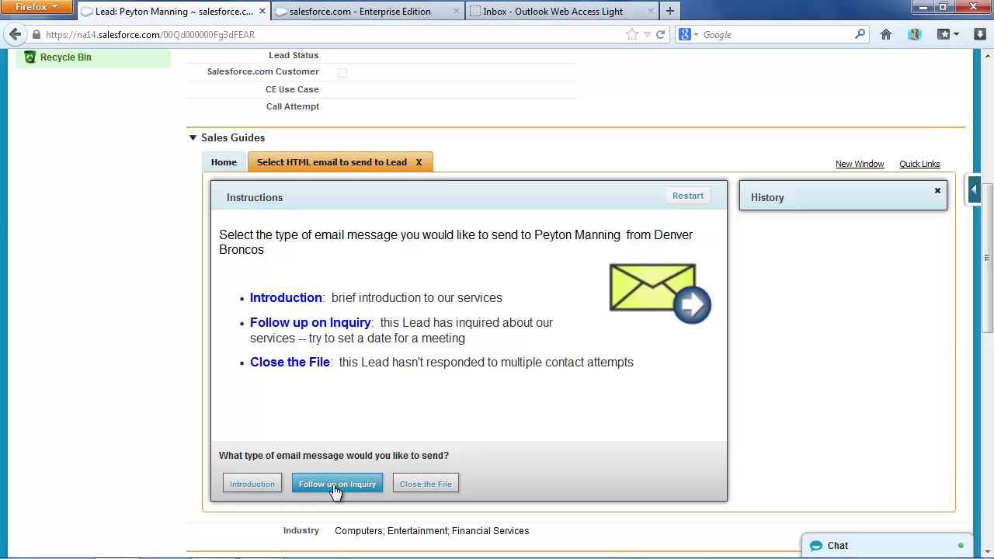
Choose the Introduction email and add 'We have a mutual friend.' below the greeting
{"action": "left_click", "coordinate": [250, 483]}
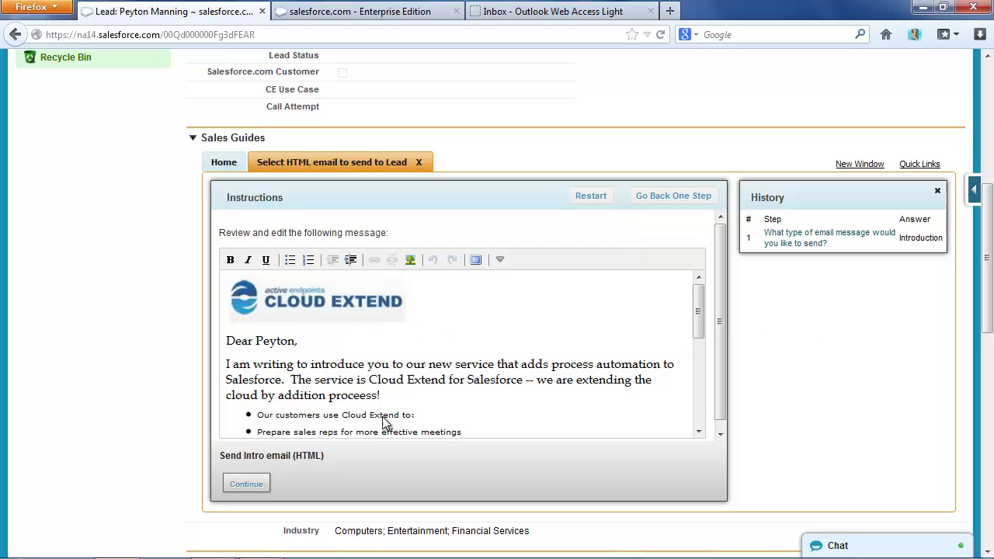
{"action": "mouse_move", "coordinate": [694, 315]}
{"action": "left_mouse_down"}
{"action": "mouse_move", "coordinate": [694, 415]}
{"action": "mouse_move", "coordinate": [701, 301]}
{"action": "left_mouse_up"}
{"action": "left_click", "coordinate": [359, 343]}
{"action": "key", "text": "Return"}
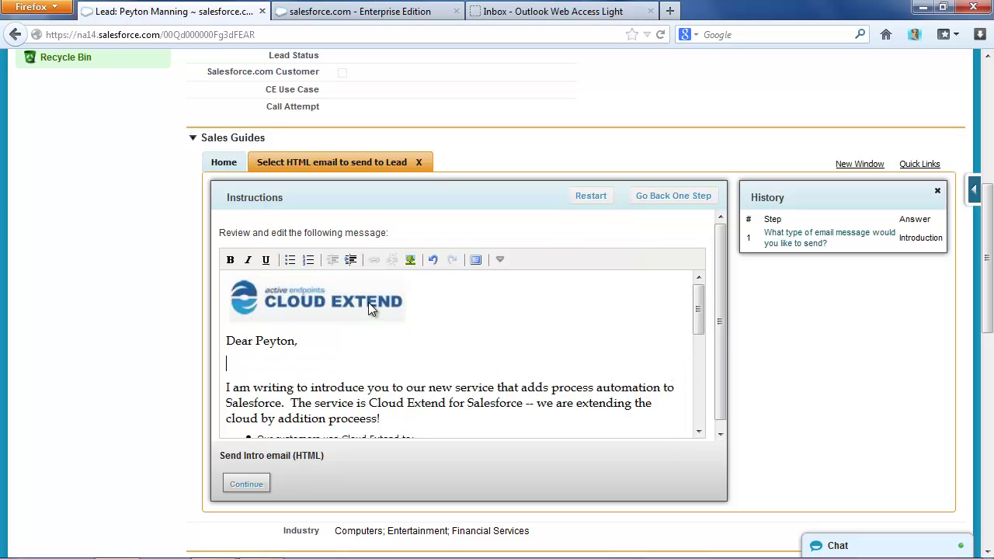
{"action": "type", "text": "We have a mutual friemd"}
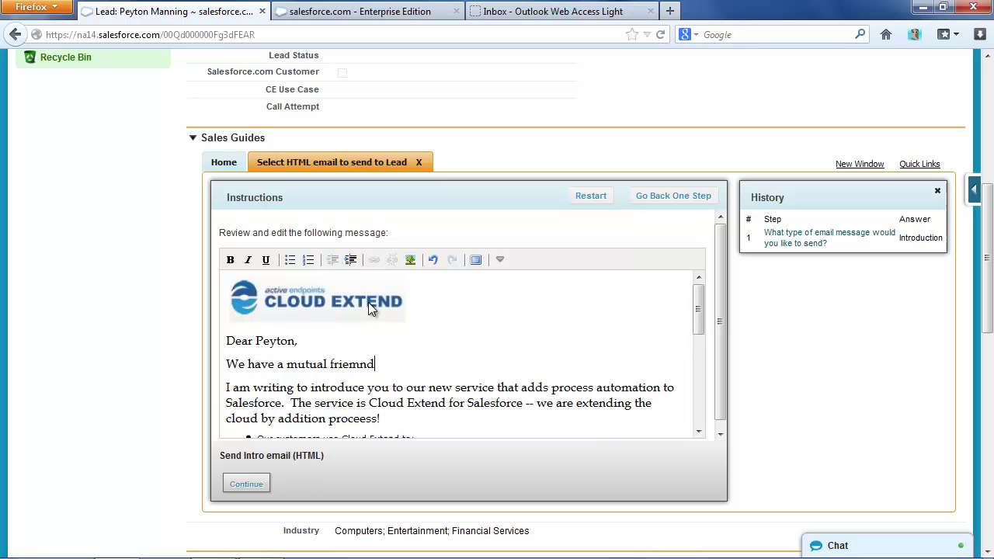
{"action": "key", "text": "BackSpace"}
{"action": "key", "text": "BackSpace"}
{"action": "type", "text": "nd."}
Make the mutual friend line italic and underlined, then send the introduction email
{"action": "left_click", "coordinate": [248, 259]}
{"action": "left_click", "coordinate": [266, 260]}
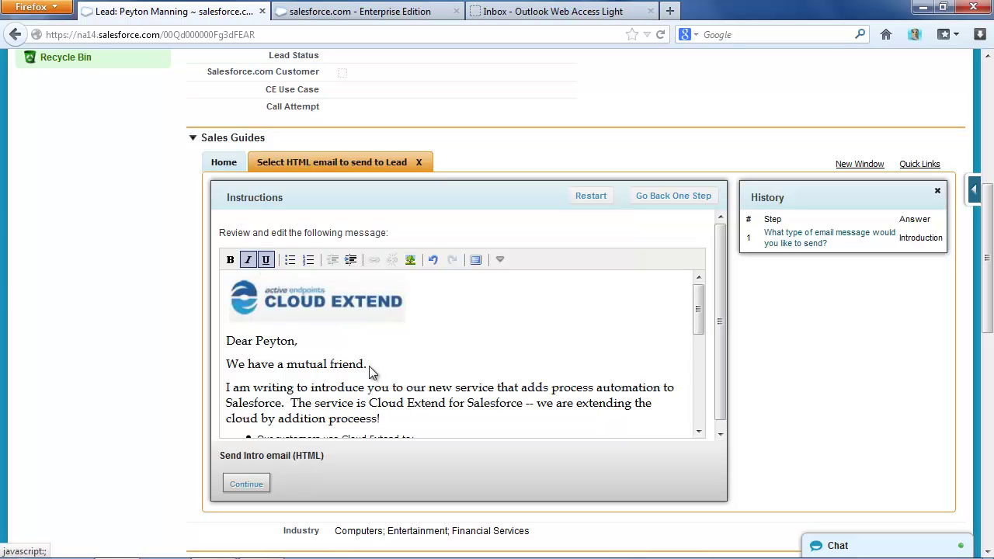
{"action": "key", "text": "shift+Home"}
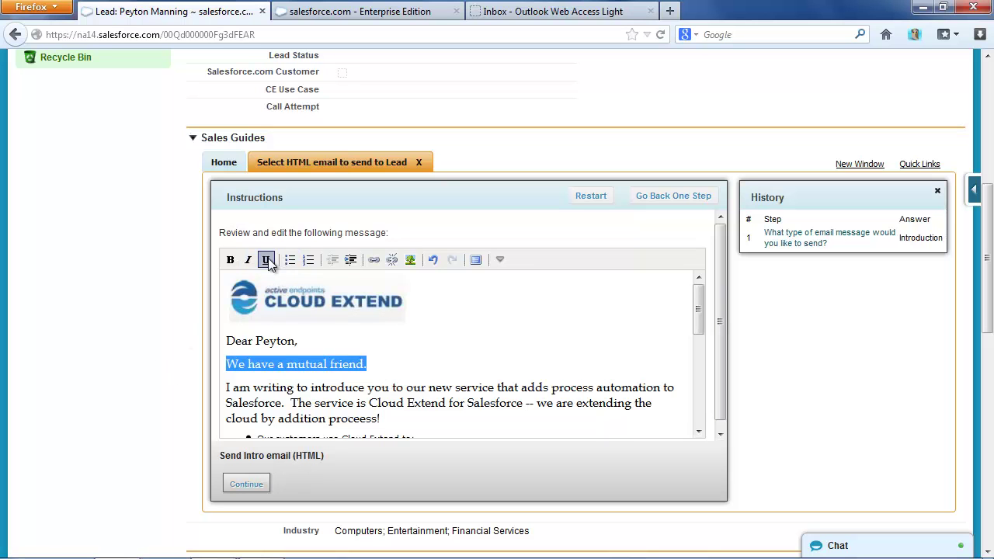
{"action": "left_click", "coordinate": [248, 259]}
{"action": "left_click", "coordinate": [358, 298]}
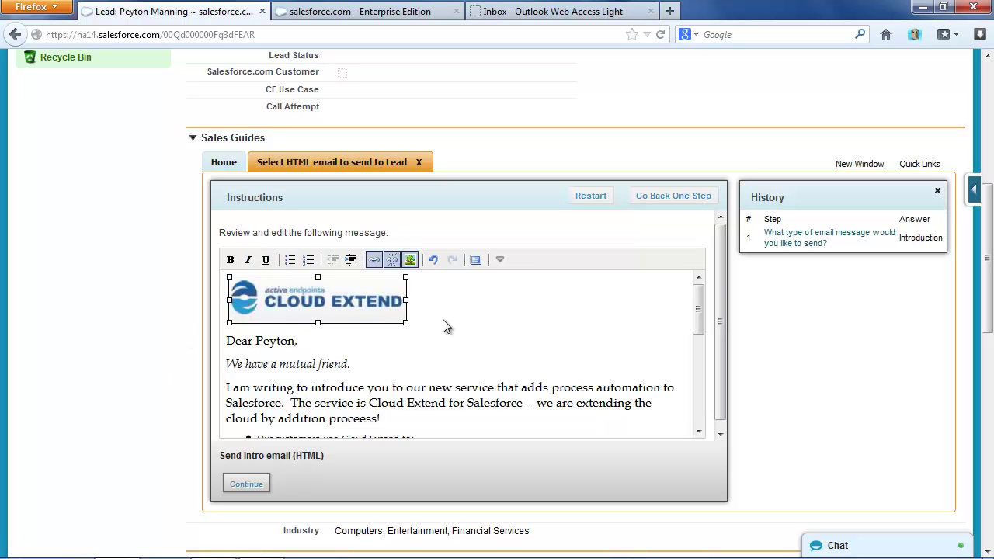
{"action": "left_click", "coordinate": [546, 376]}
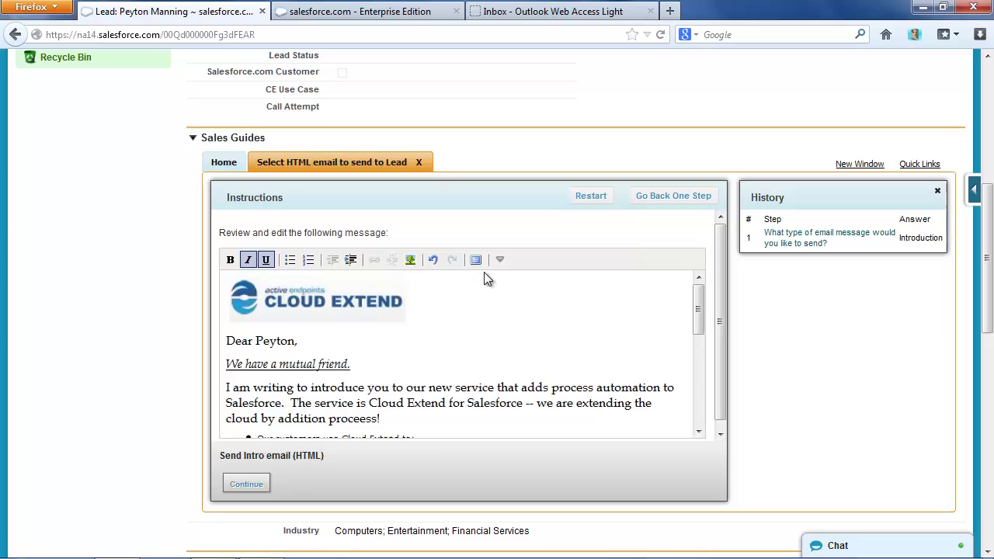
{"action": "scroll", "coordinate": [484, 326], "scroll_direction": "down", "scroll_amount": 2}
{"action": "left_click", "coordinate": [248, 484]}
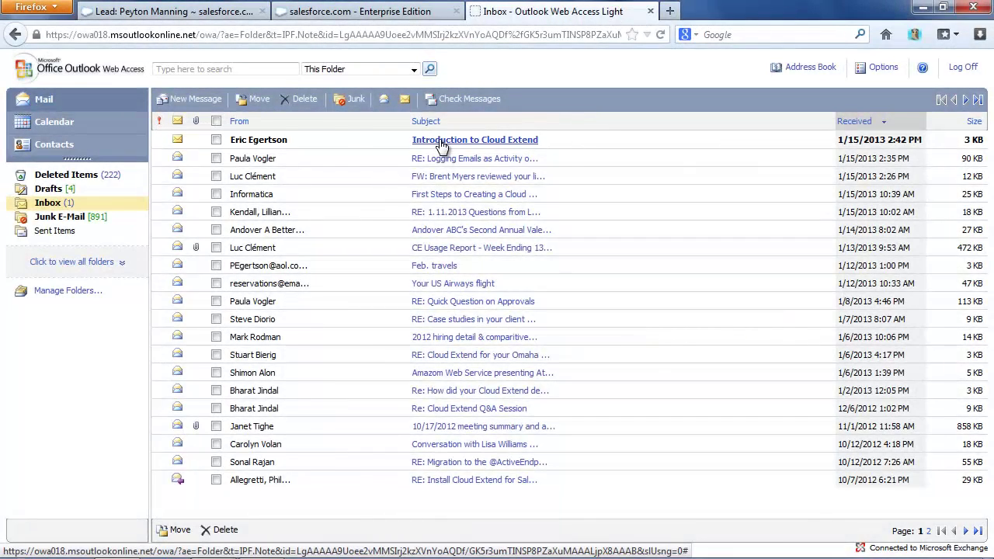
Open the 'Introduction to Cloud Extend' email in Outlook Web Access and load its blocked logo
{"action": "left_click", "coordinate": [440, 144]}
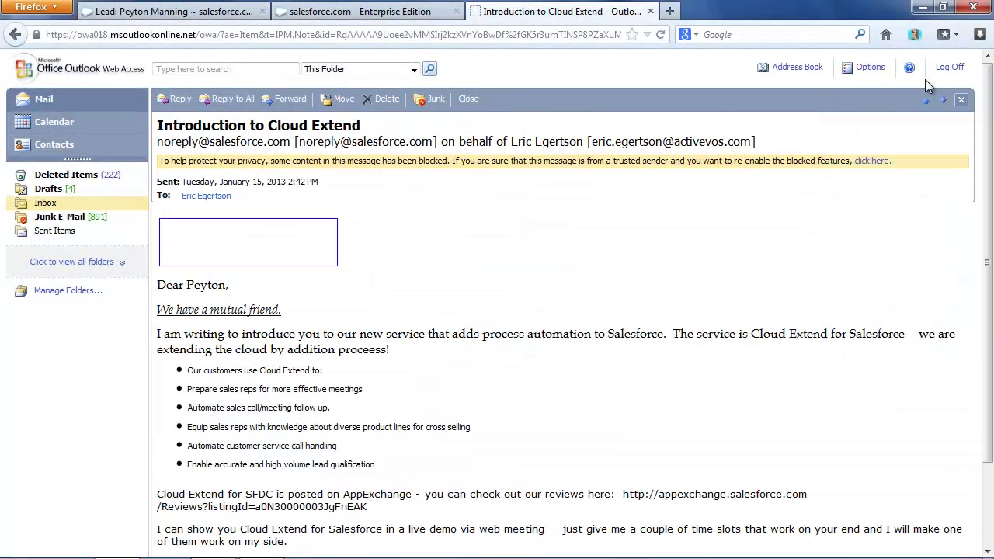
{"action": "left_click", "coordinate": [872, 160]}
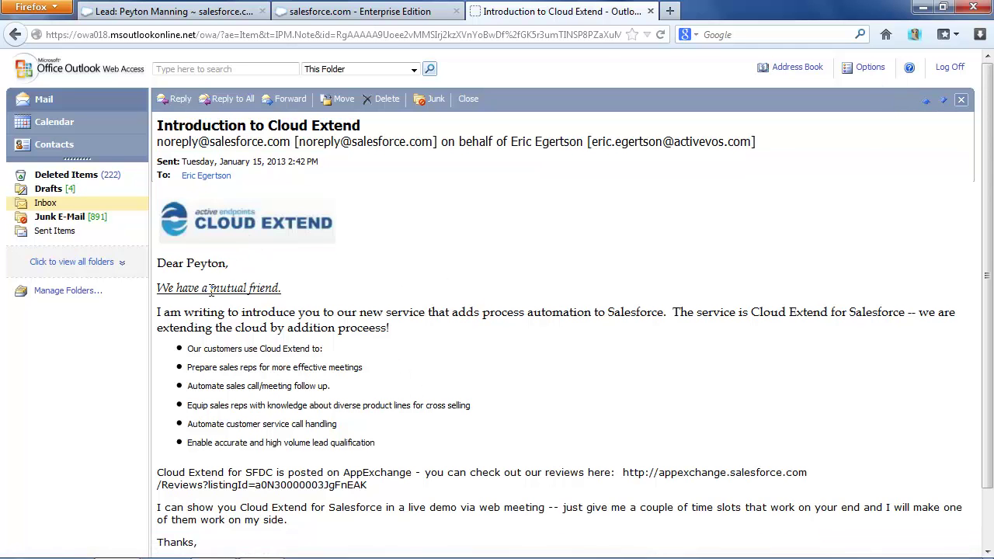
{"action": "scroll", "coordinate": [219, 286], "scroll_direction": "down", "scroll_amount": 3}
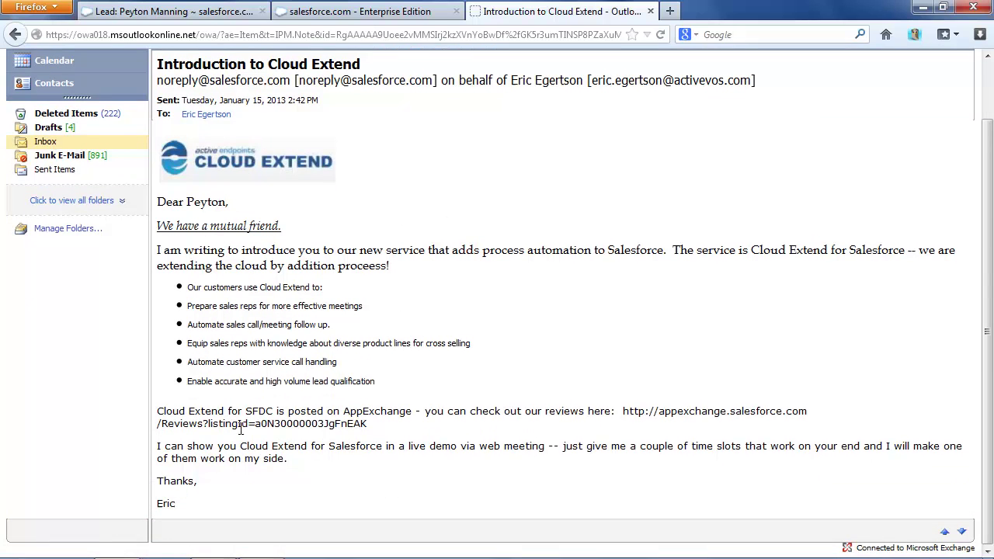
{"action": "scroll", "coordinate": [250, 301], "scroll_direction": "up", "scroll_amount": 3}
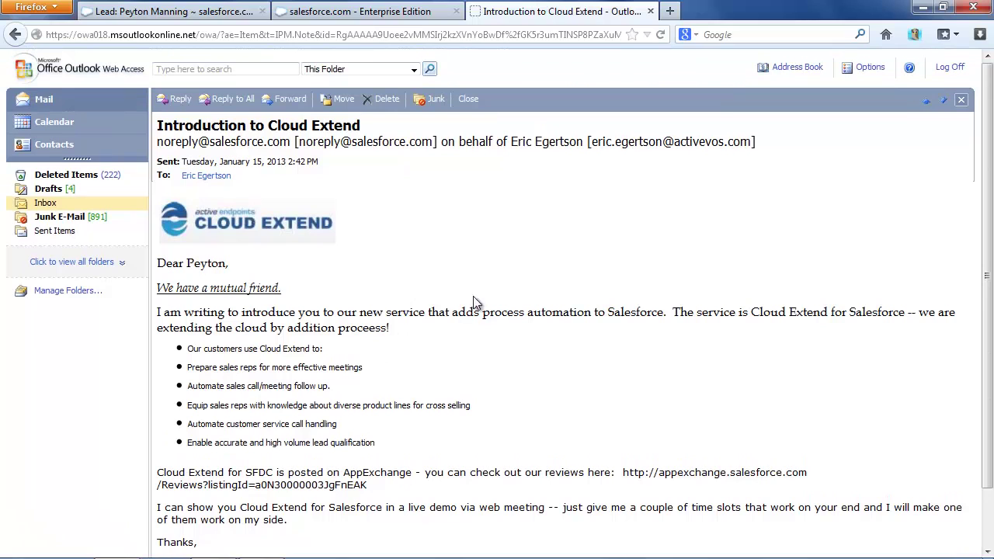
Rerun the lead's HTML email guide and choose the Follow up on Inquiry email
{"action": "left_click", "coordinate": [962, 102]}
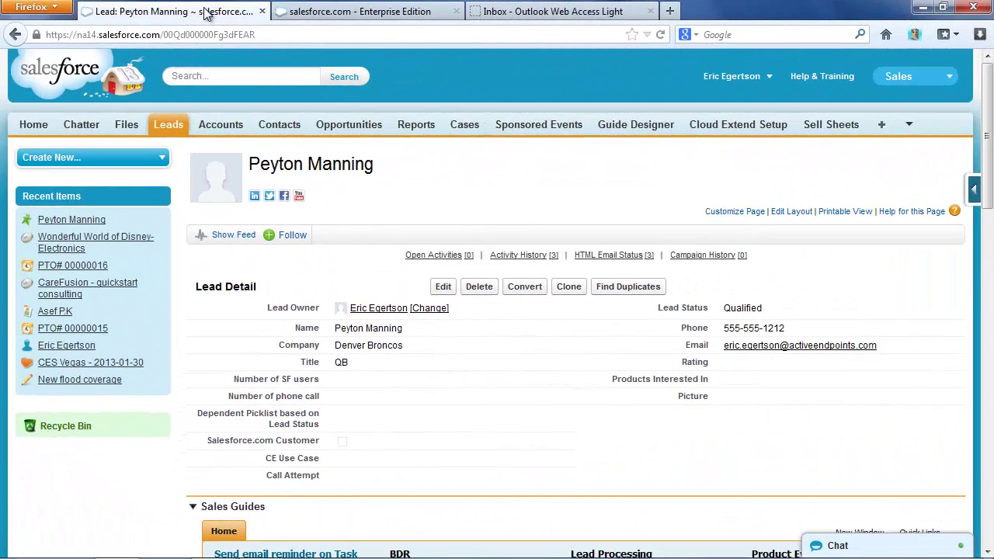
{"action": "scroll", "coordinate": [289, 259], "scroll_direction": "down", "scroll_amount": 5}
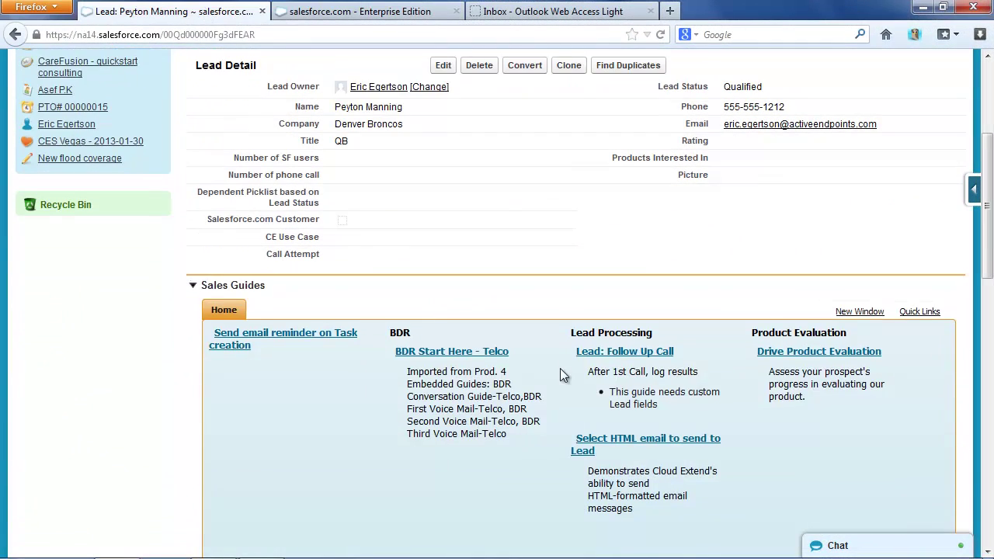
{"action": "scroll", "coordinate": [560, 368], "scroll_direction": "down", "scroll_amount": 2}
{"action": "left_click", "coordinate": [593, 366]}
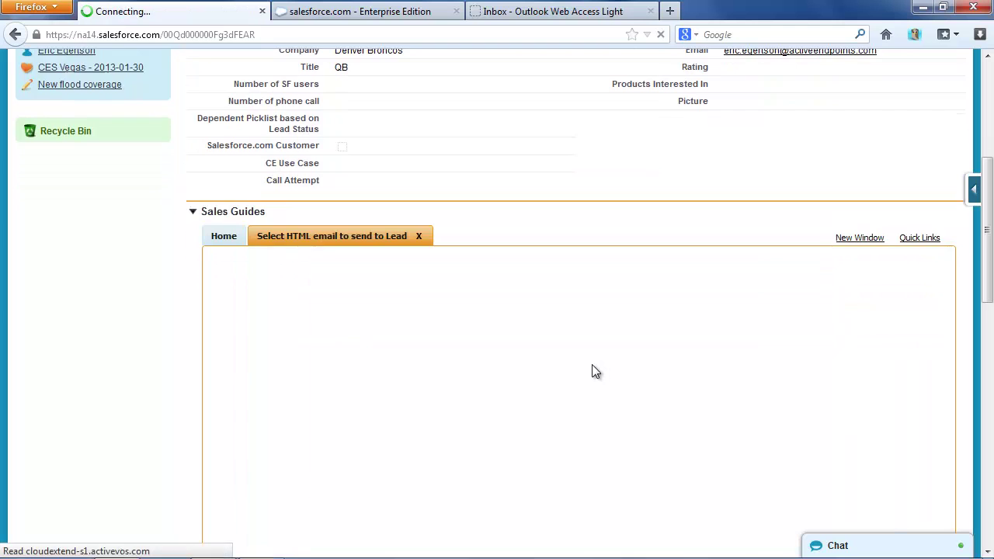
{"action": "scroll", "coordinate": [590, 371], "scroll_direction": "down", "scroll_amount": 3}
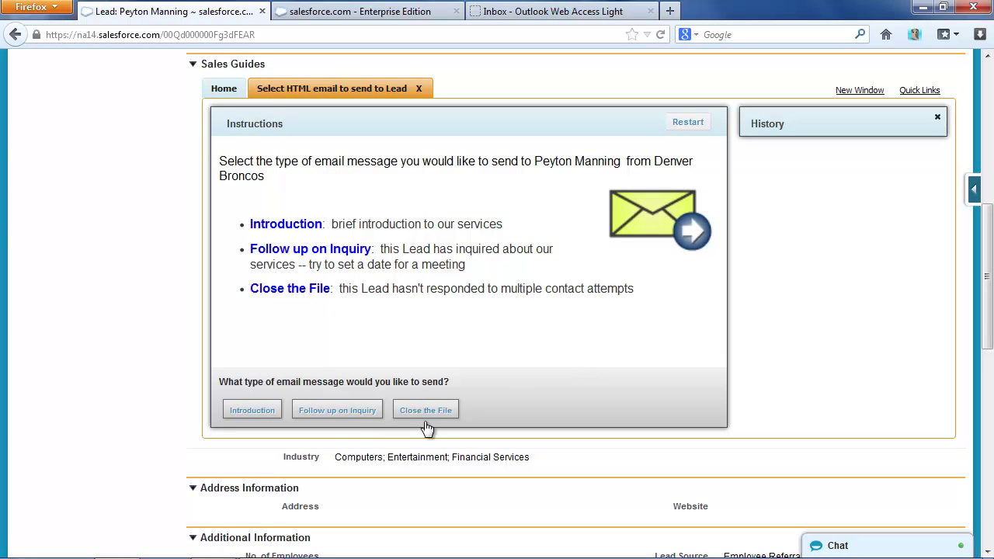
{"action": "left_click", "coordinate": [341, 416]}
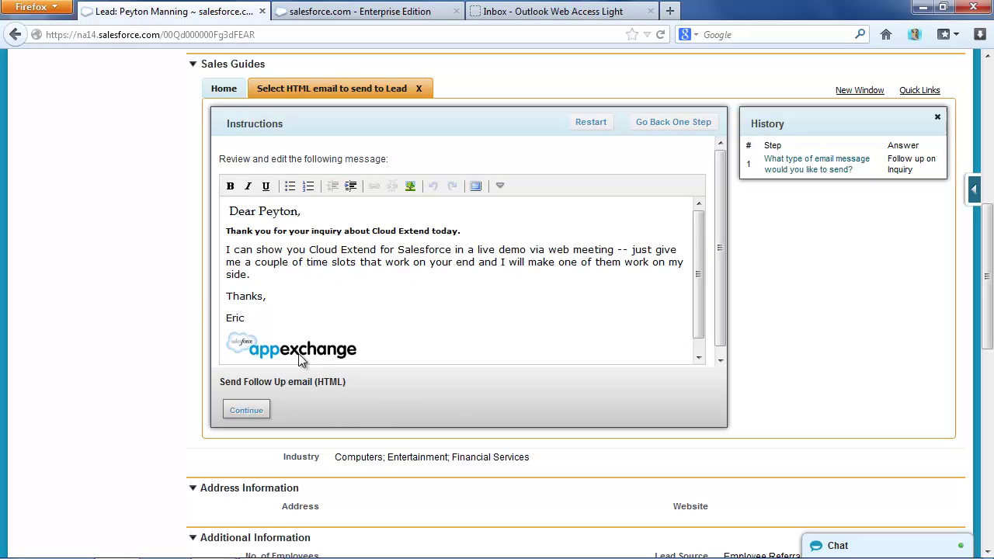
Append 'Hope our ROI doc was useful!' after the thank-you line, send it, and finish
{"action": "left_click", "coordinate": [521, 230]}
{"action": "type", "text": "Hope"}
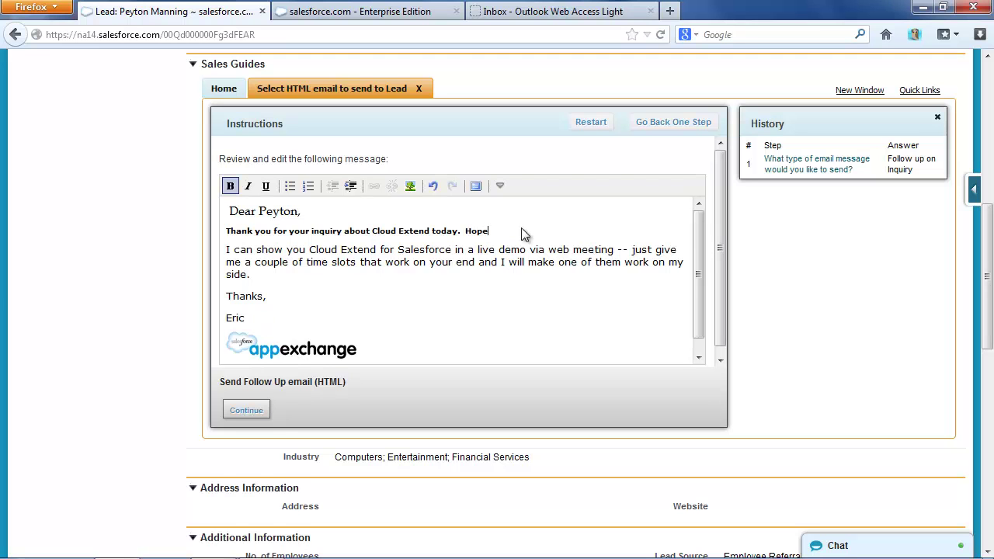
{"action": "type", "text": " our ROI doc was useful!"}
{"action": "left_click", "coordinate": [246, 410]}
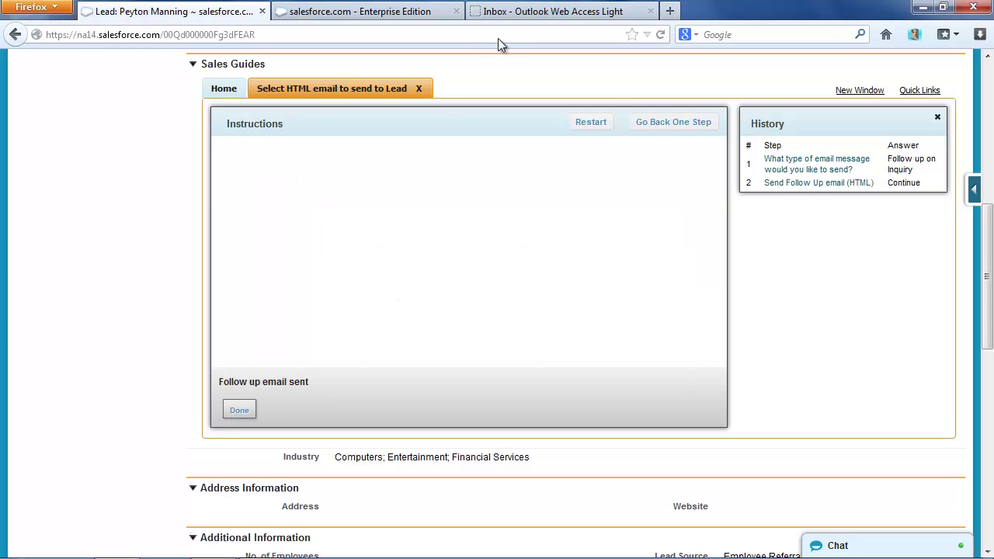
{"action": "left_click", "coordinate": [245, 415]}
Open the 'Follow up on your Cloud Extend inquiry' email in webmail with its images shown
{"action": "left_click", "coordinate": [553, 11]}
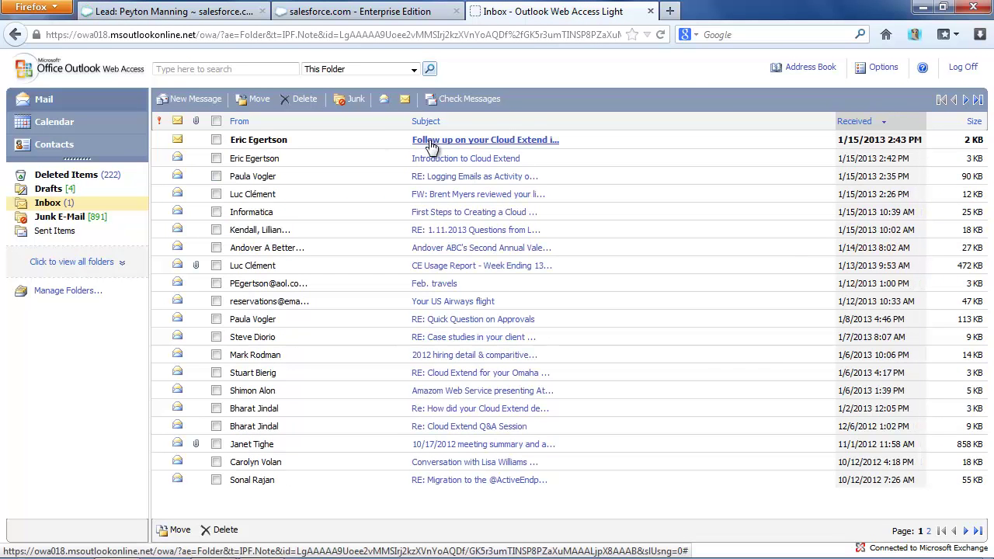
{"action": "left_click", "coordinate": [436, 140]}
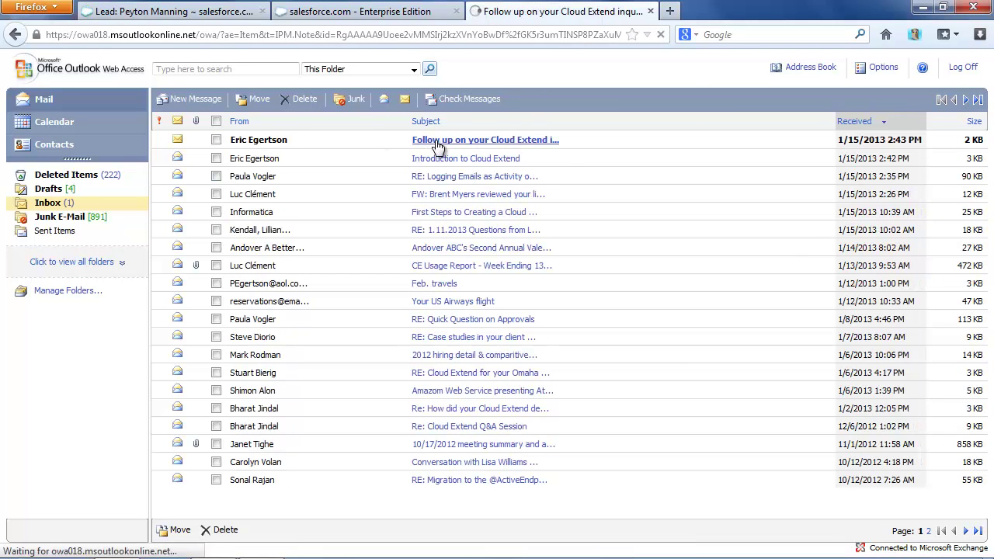
{"action": "left_click", "coordinate": [868, 162]}
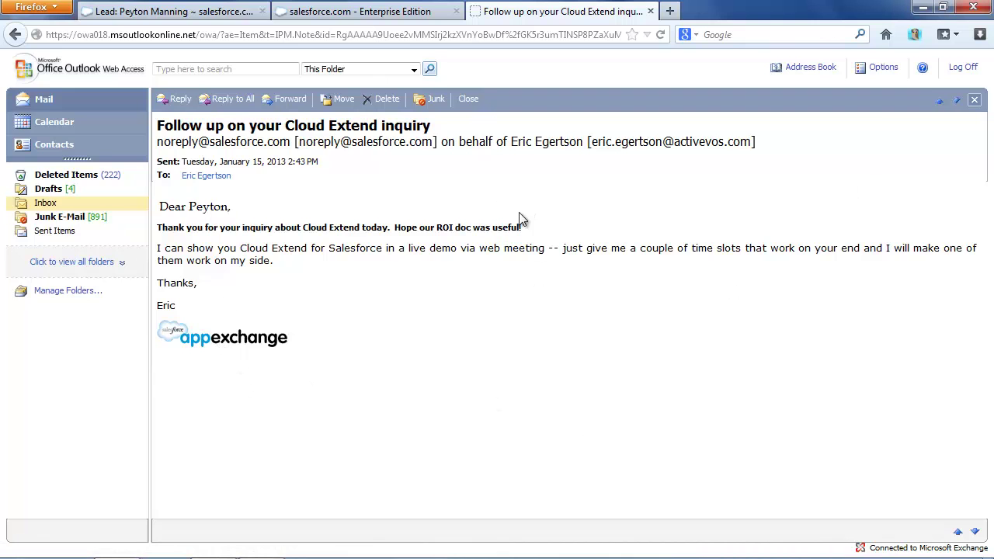
On the lead's record, review Activity History and HTML Email Status, then return to Sales Guides
{"action": "left_click", "coordinate": [211, 12]}
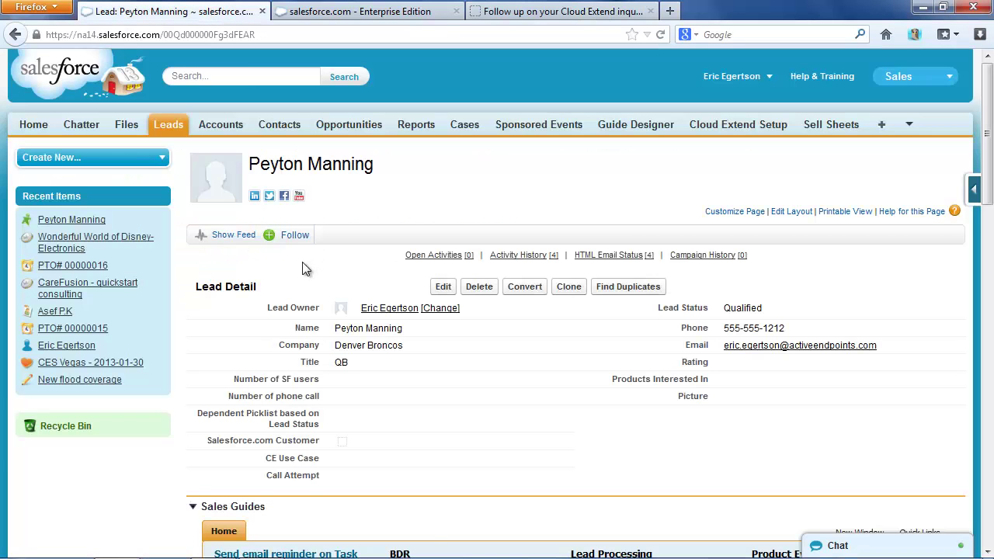
{"action": "scroll", "coordinate": [284, 262], "scroll_direction": "down", "scroll_amount": 10}
{"action": "scroll", "coordinate": [279, 260], "scroll_direction": "down", "scroll_amount": 3}
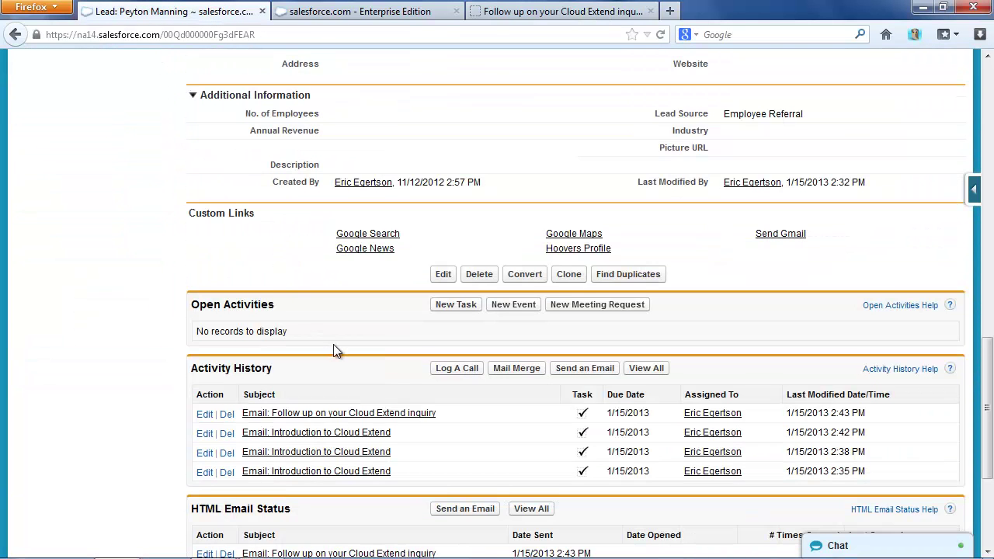
{"action": "scroll", "coordinate": [333, 345], "scroll_direction": "down", "scroll_amount": 2}
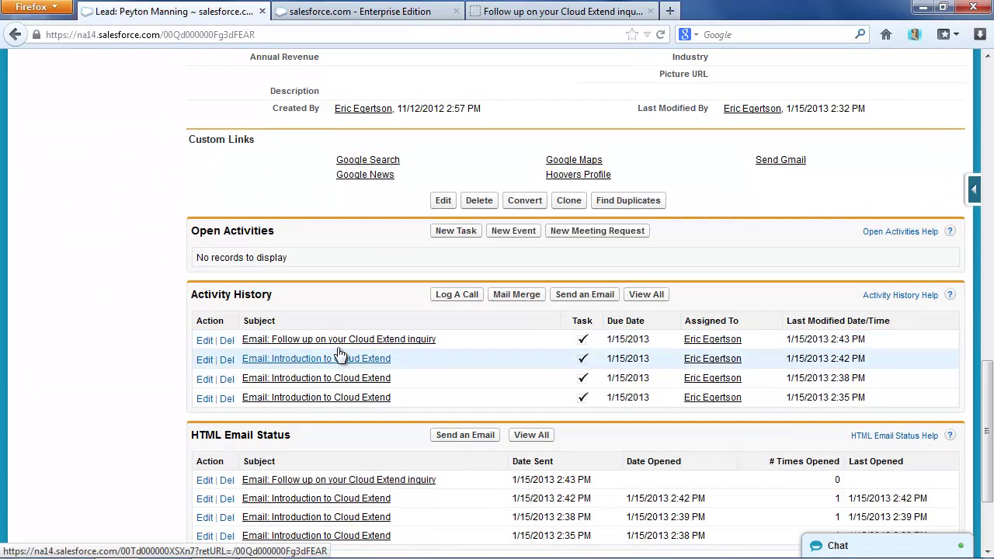
{"action": "scroll", "coordinate": [320, 292], "scroll_direction": "up", "scroll_amount": 3}
{"action": "scroll", "coordinate": [315, 294], "scroll_direction": "up", "scroll_amount": 3}
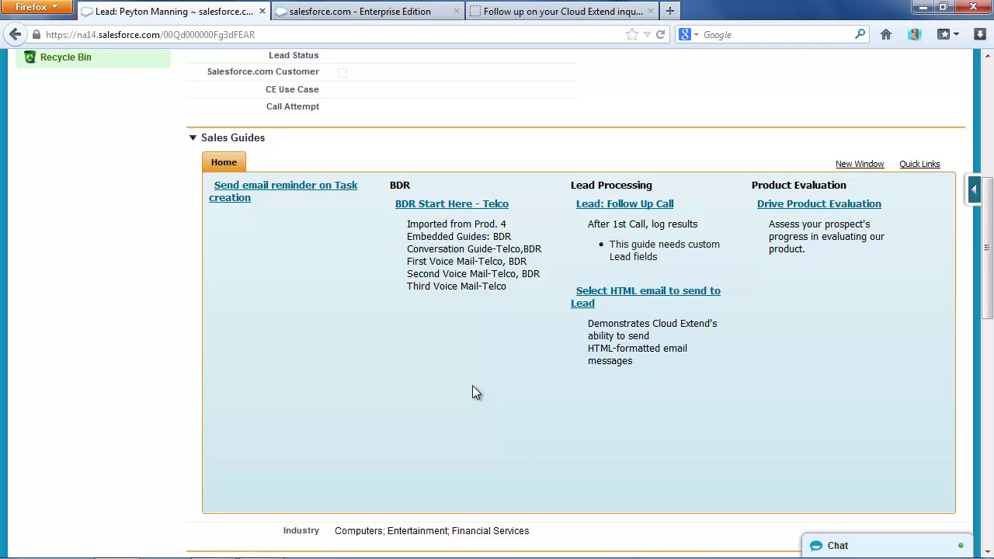
Run the HTML email guide again and send the lead the Close the File email
{"action": "left_click", "coordinate": [584, 304]}
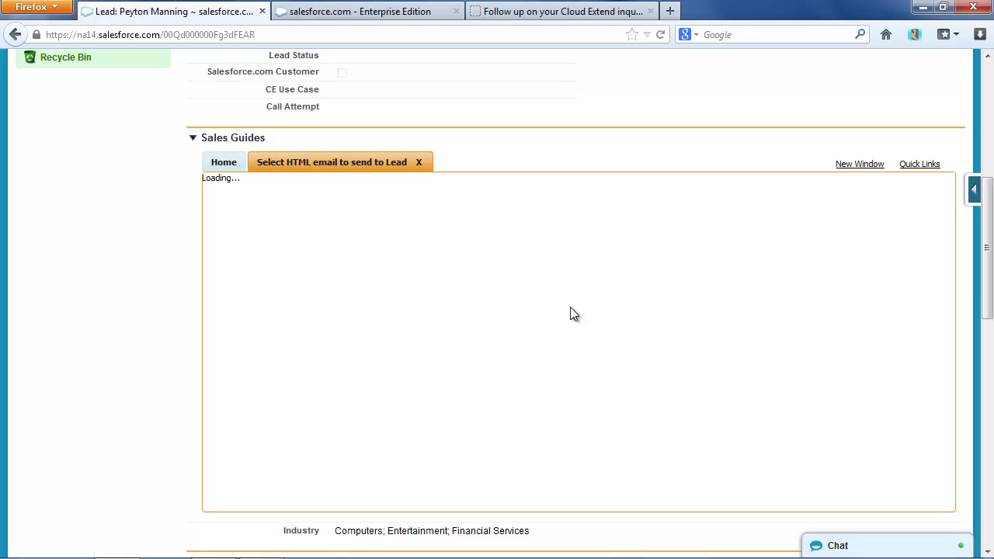
{"action": "left_click", "coordinate": [424, 485]}
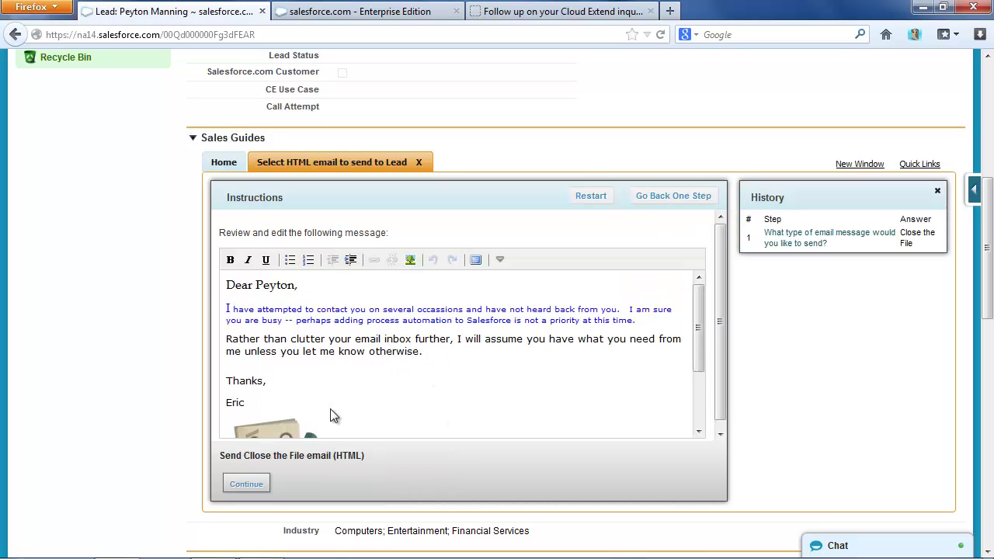
{"action": "left_click", "coordinate": [248, 483]}
Open the 'Seems you are not interested in Cloud Extend' email in Outlook with its image unblocked
{"action": "left_click", "coordinate": [520, 11]}
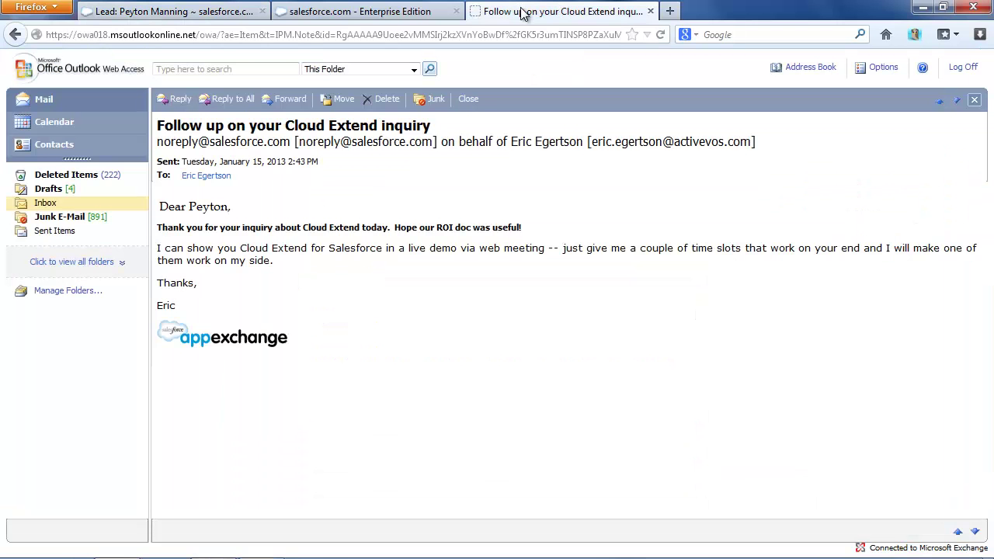
{"action": "left_click", "coordinate": [975, 101]}
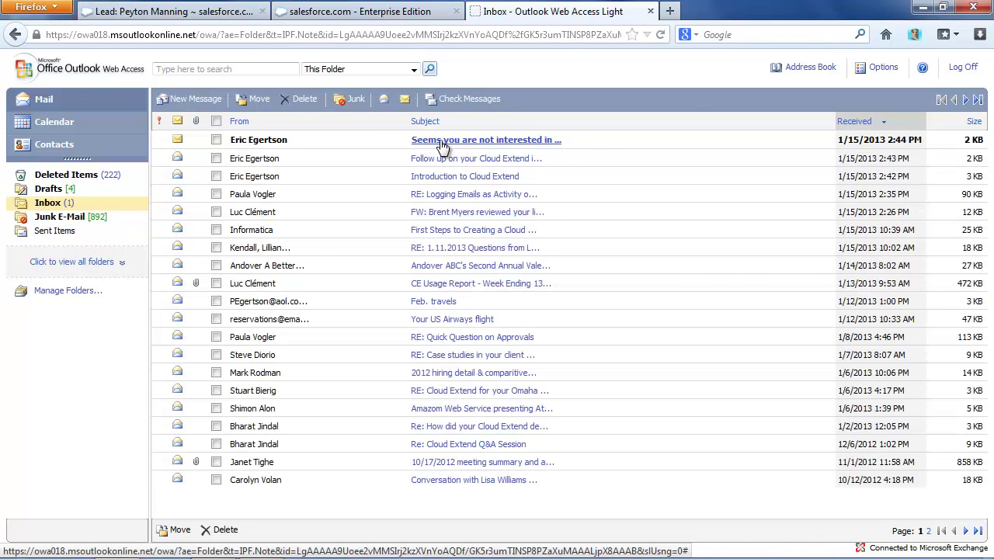
{"action": "left_click", "coordinate": [440, 143]}
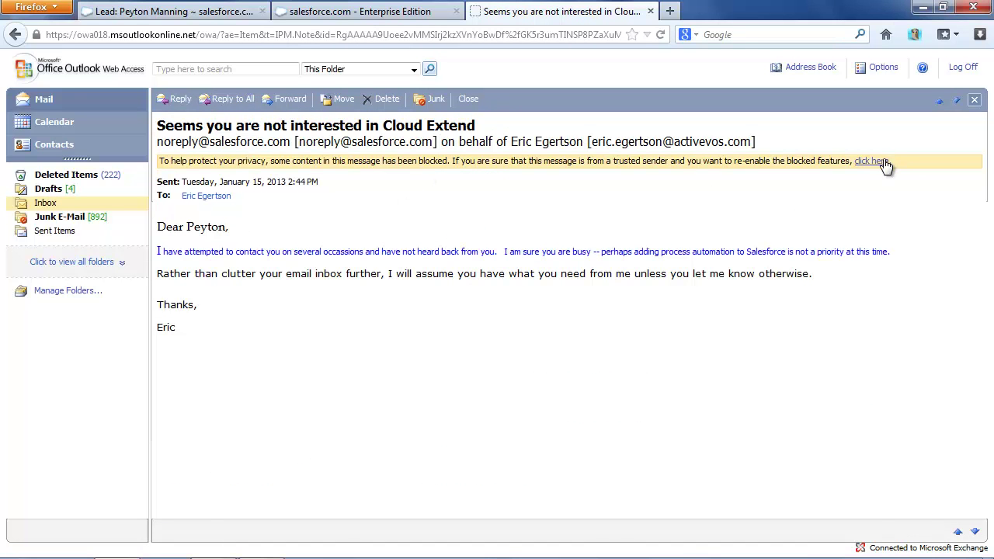
{"action": "left_click", "coordinate": [871, 162]}
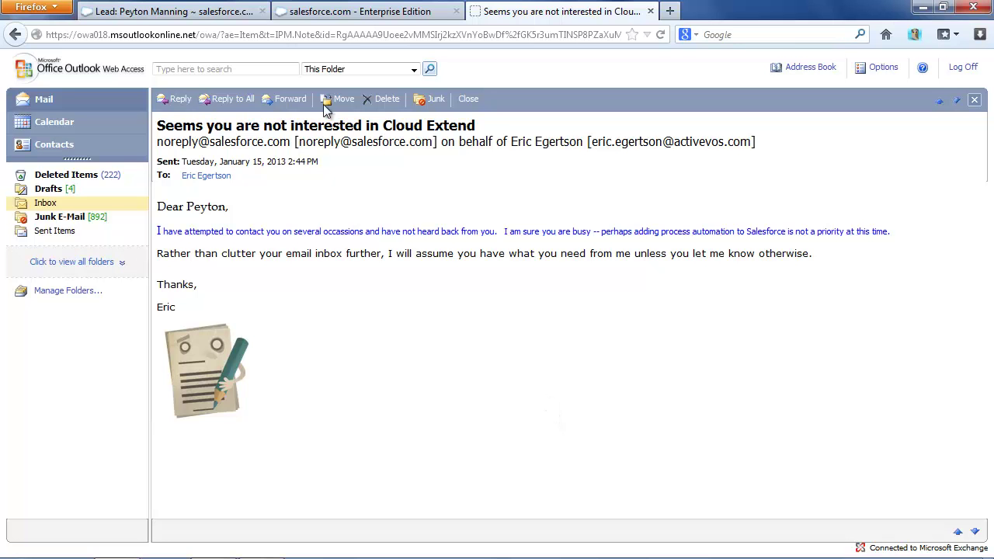
{"action": "left_click", "coordinate": [201, 10]}
In Guide Designer, preview the email-type question step, then select the Send Intro email (HTML) step
{"action": "left_click", "coordinate": [296, 13]}
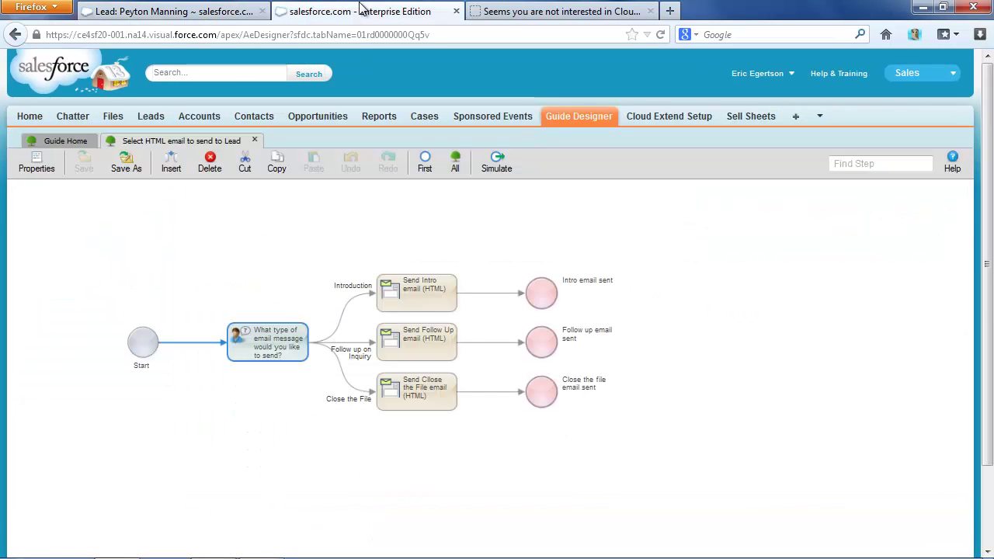
{"action": "double_click", "coordinate": [264, 346]}
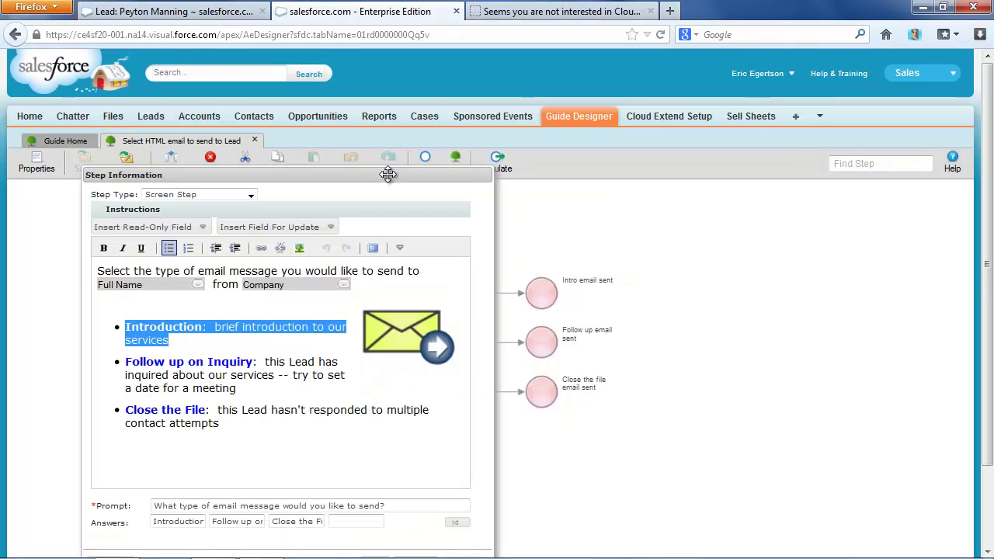
{"action": "left_click_drag", "start_coordinate": [388, 172], "coordinate": [389, 133]}
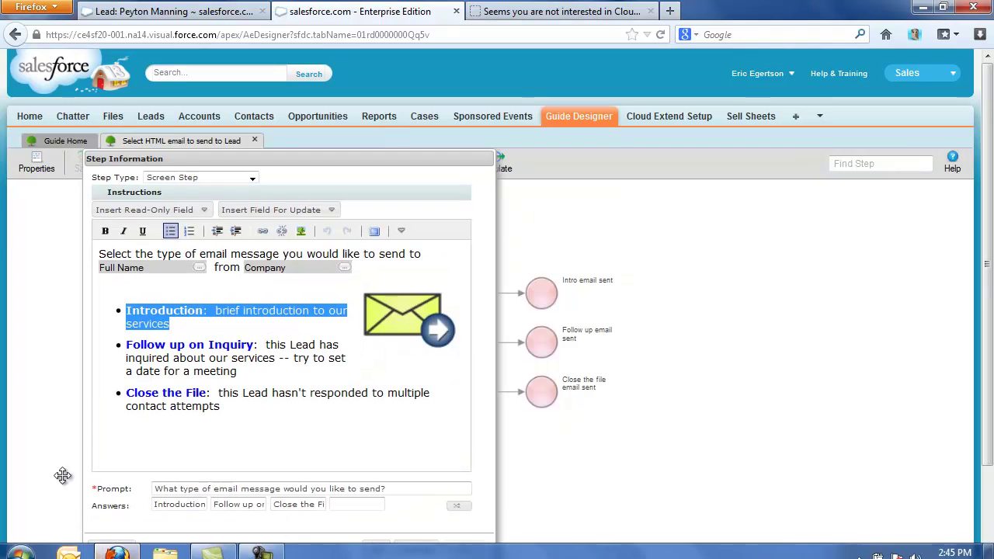
{"action": "left_click", "coordinate": [102, 547]}
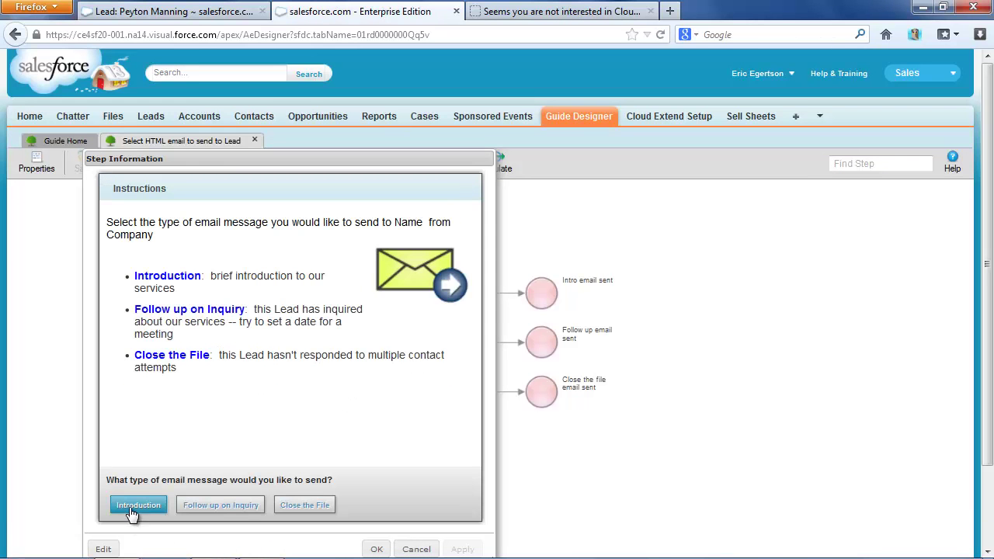
{"action": "left_click", "coordinate": [377, 549]}
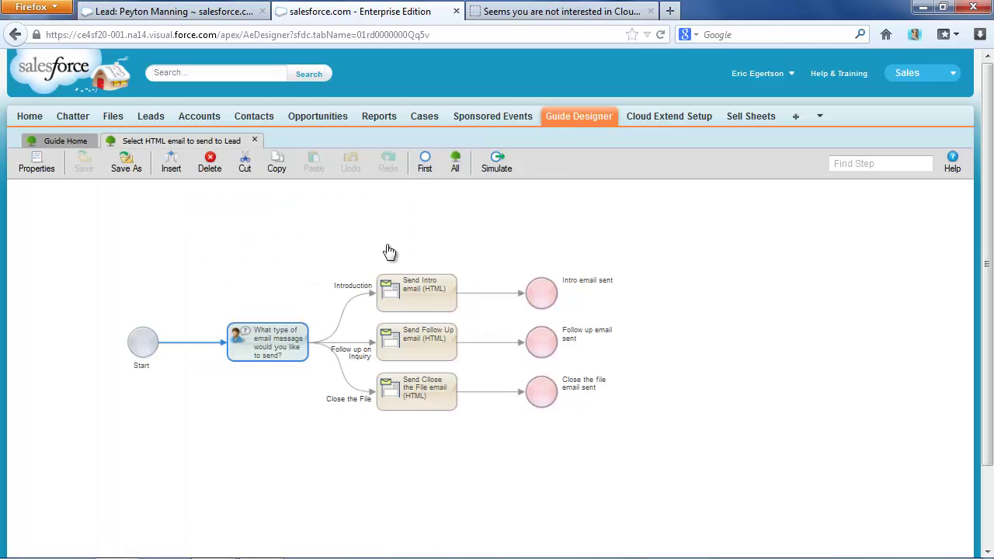
{"action": "left_click", "coordinate": [407, 291]}
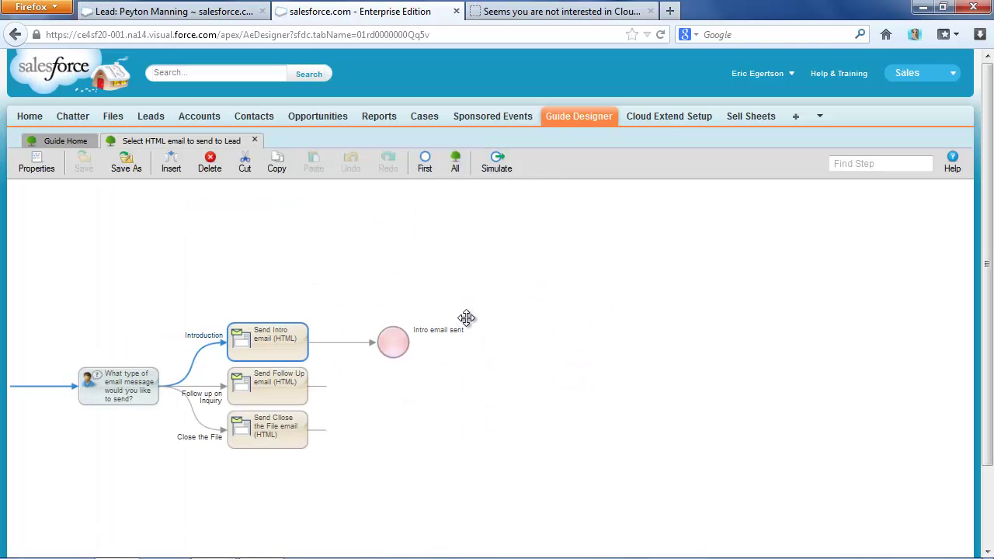
{"action": "double_click", "coordinate": [265, 344]}
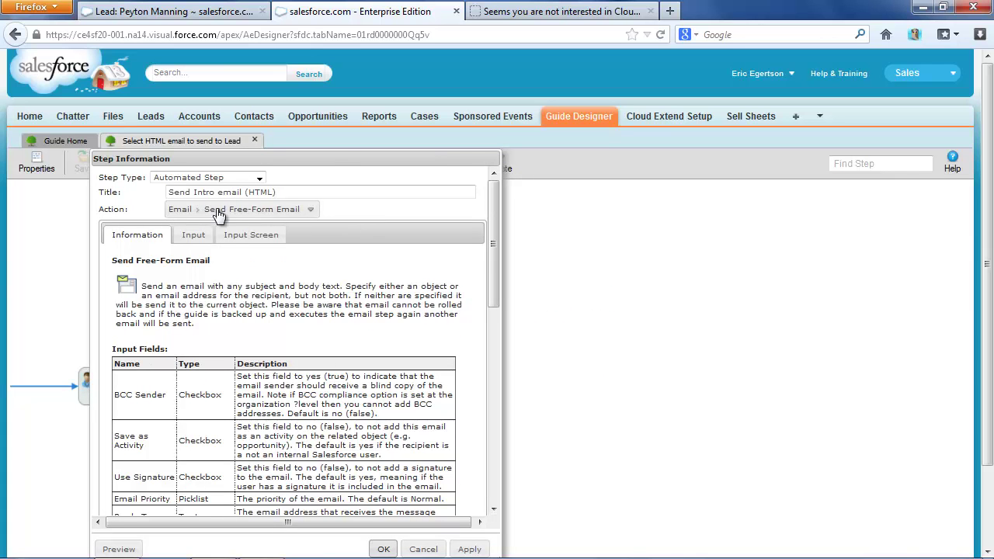
{"action": "left_click", "coordinate": [194, 236]}
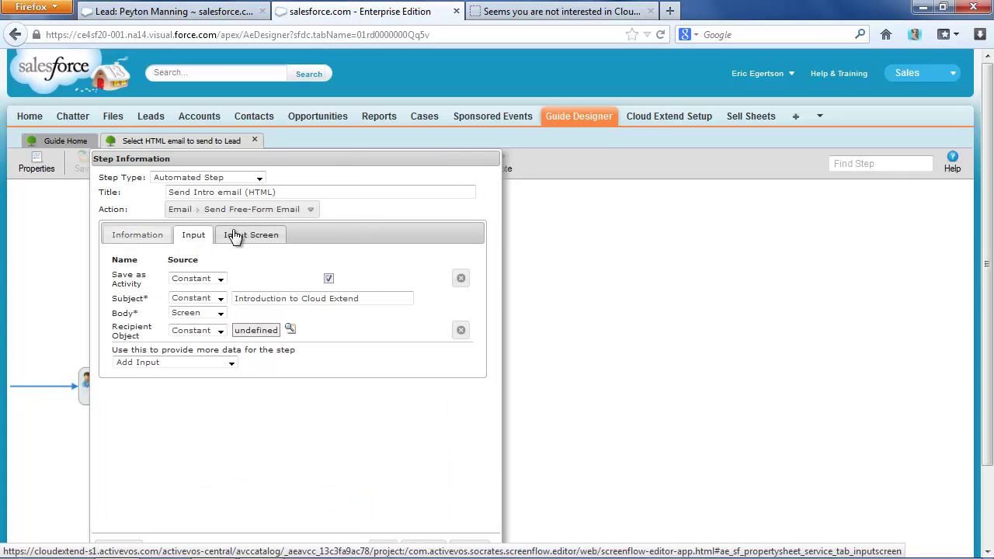
{"action": "left_click", "coordinate": [239, 235]}
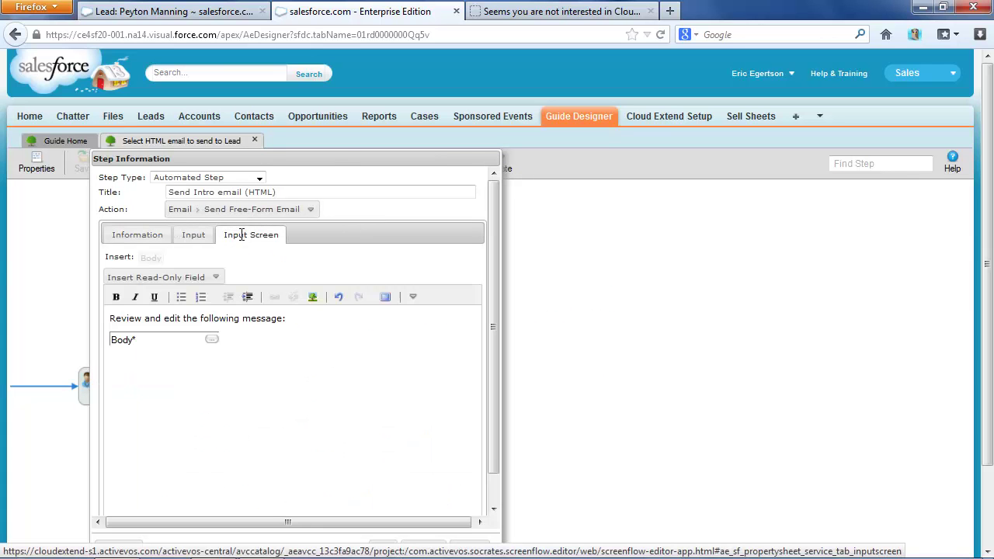
{"action": "left_click", "coordinate": [212, 339]}
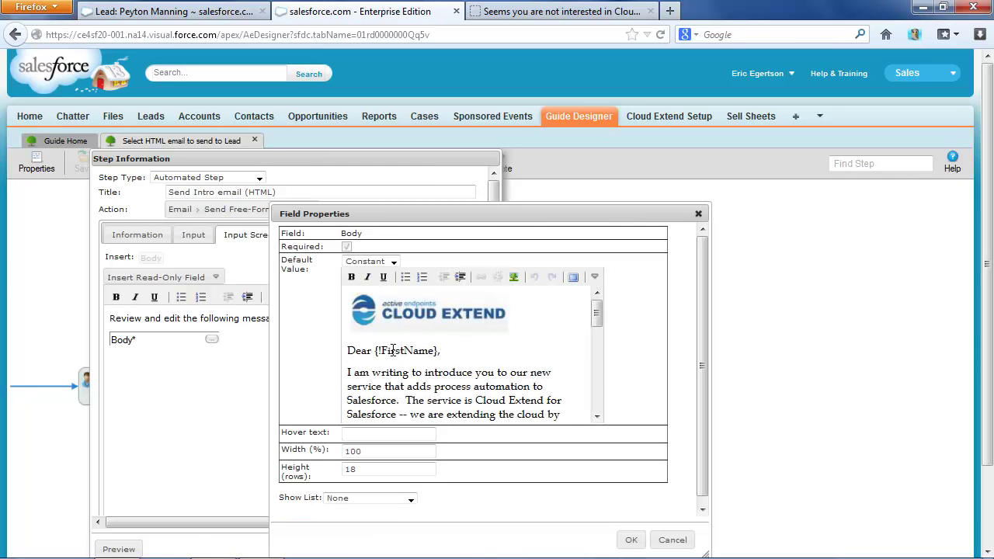
{"action": "mouse_move", "coordinate": [594, 314]}
{"action": "left_mouse_down"}
{"action": "mouse_move", "coordinate": [597, 412]}
{"action": "mouse_move", "coordinate": [596, 309]}
{"action": "left_mouse_up"}
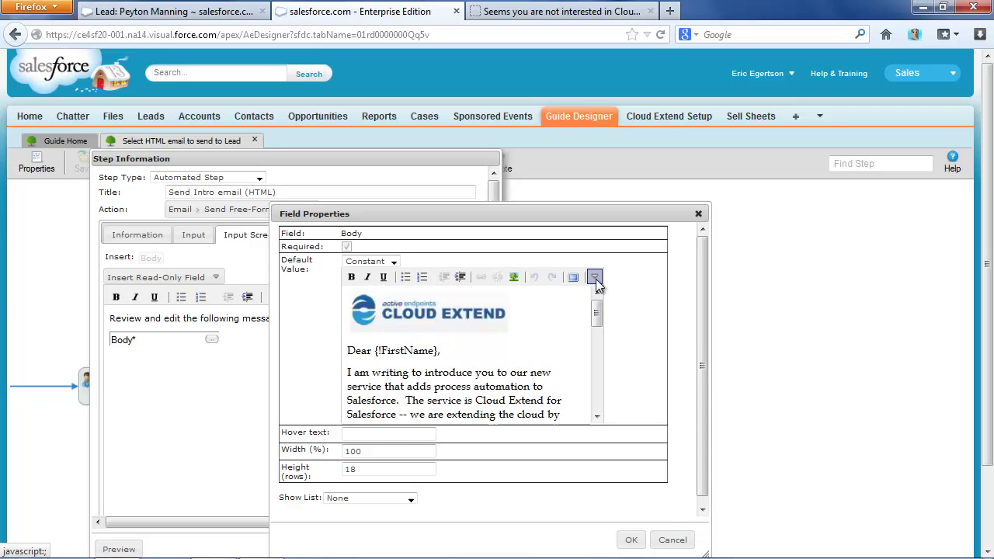
{"action": "left_click", "coordinate": [594, 277]}
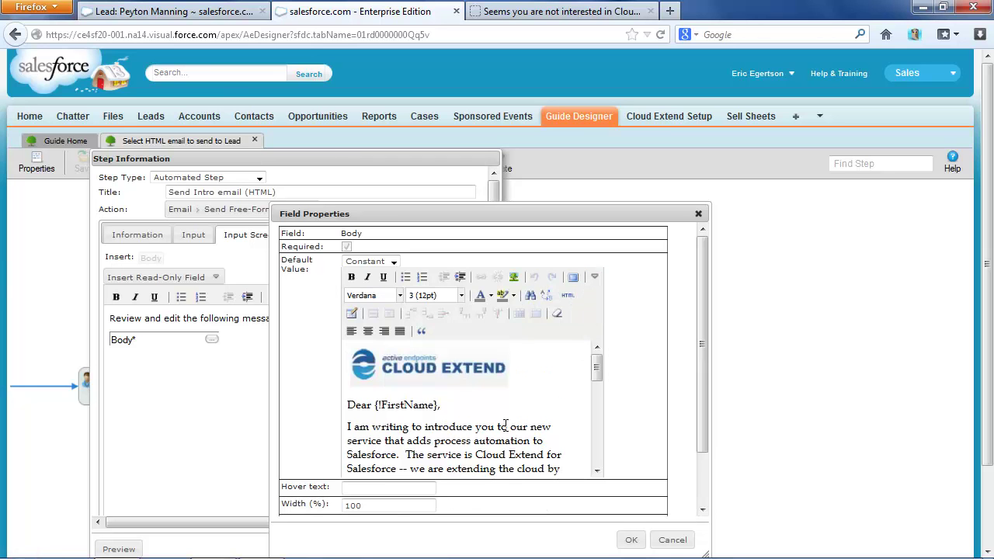
{"action": "left_click", "coordinate": [565, 296]}
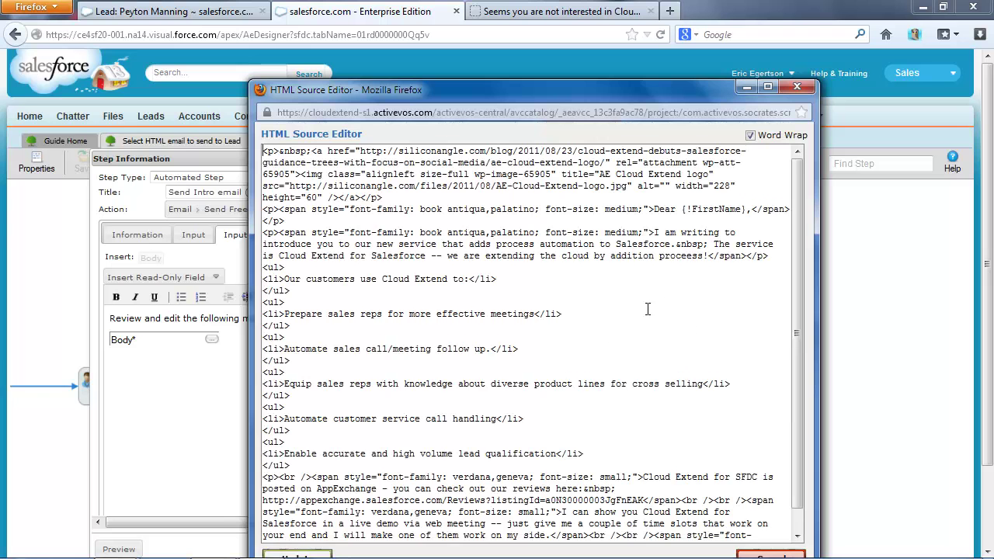
{"action": "scroll", "coordinate": [647, 309], "scroll_direction": "down", "scroll_amount": 1}
{"action": "scroll", "coordinate": [648, 309], "scroll_direction": "up", "scroll_amount": 1}
{"action": "left_click", "coordinate": [797, 86]}
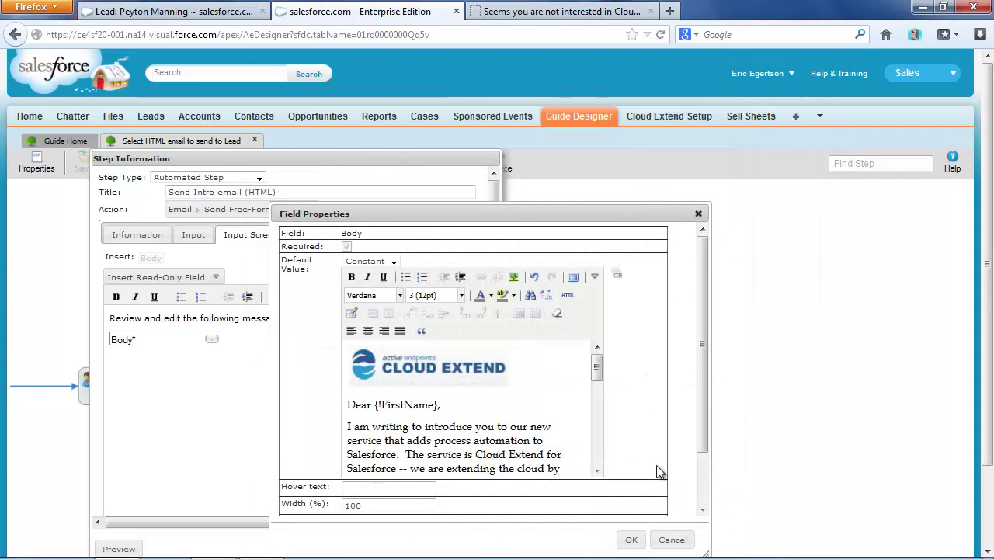
{"action": "left_click", "coordinate": [633, 539]}
{"action": "mouse_move", "coordinate": [380, 538]}
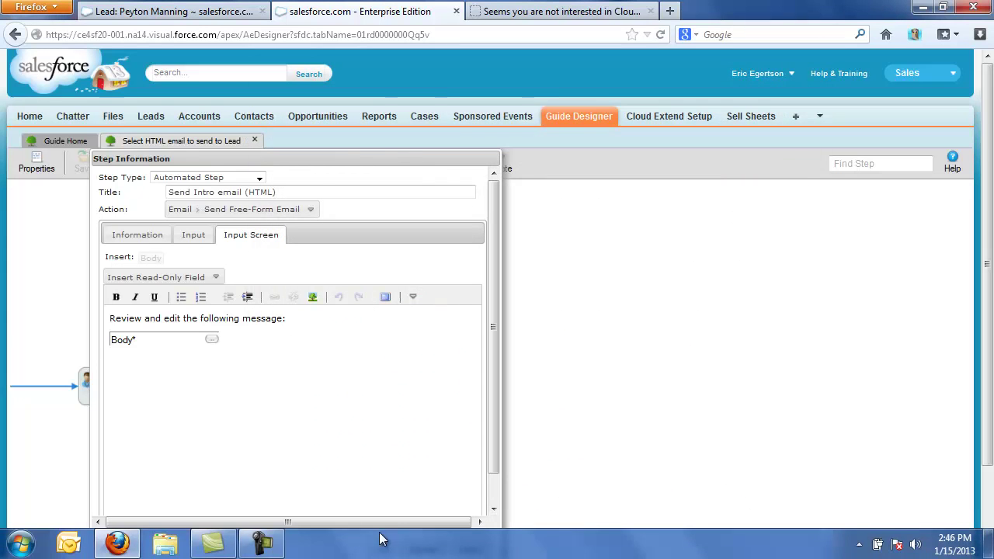
{"action": "left_click", "coordinate": [384, 549]}
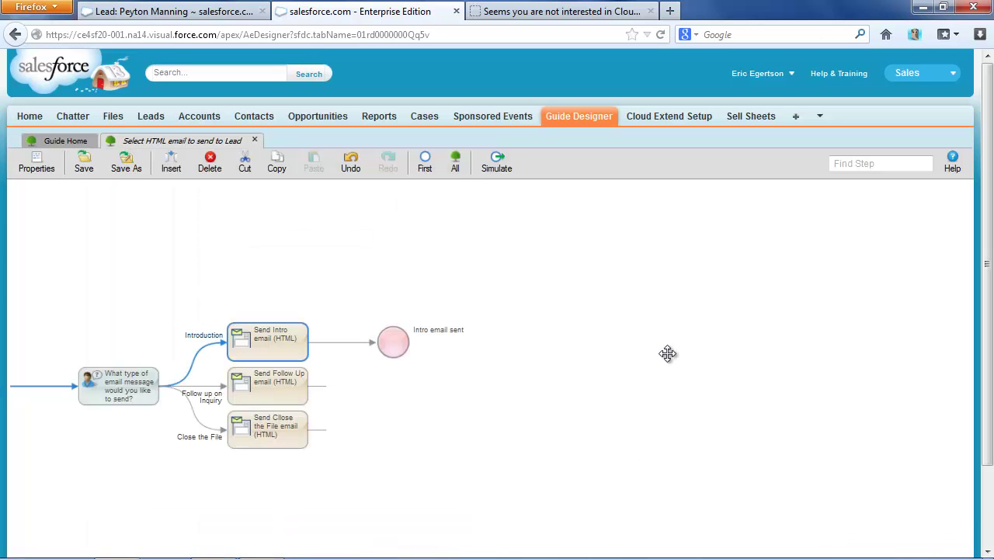